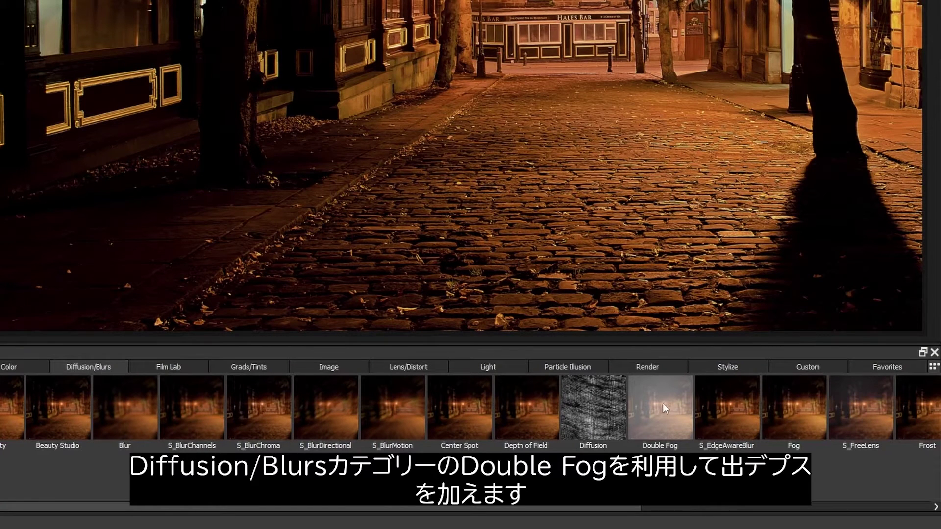
Step: Apply Double Fog with its vanishing point on the bar, fog amount 9, matte position 39, range 23
left_click(662, 403)
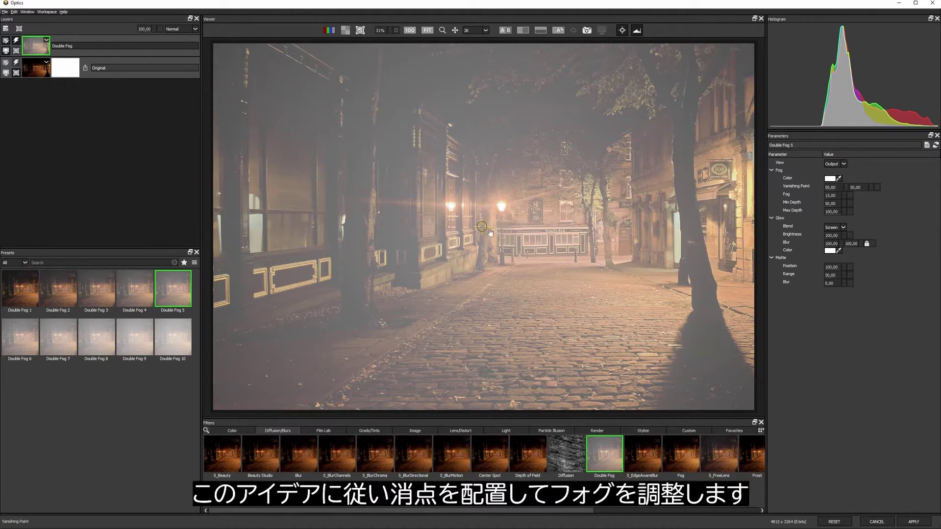
left_click_drag(490, 232, 563, 249)
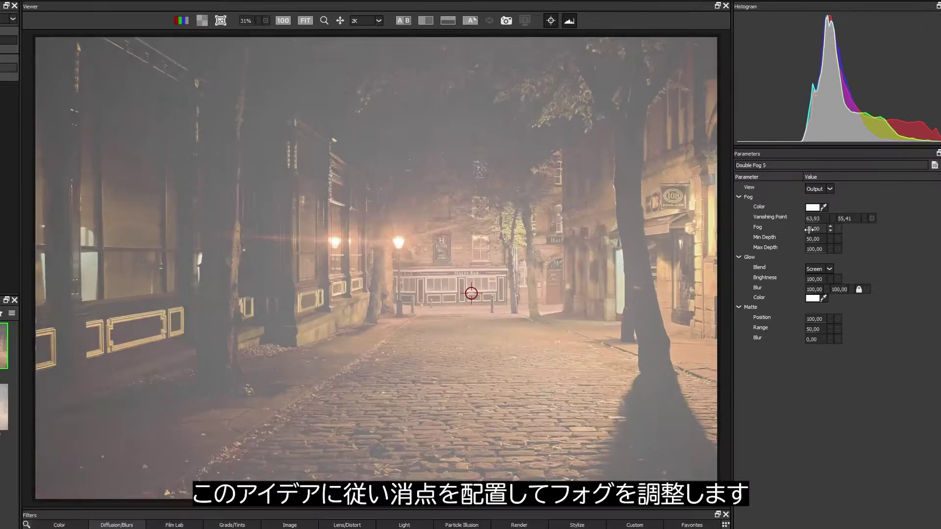
left_click_drag(844, 195, 819, 196)
left_click_drag(799, 229, 806, 228)
mouse_move(799, 327)
left_mouse_down()
mouse_move(789, 326)
mouse_move(834, 337)
mouse_move(813, 338)
left_mouse_up()
mouse_move(812, 319)
left_mouse_down()
mouse_move(718, 325)
mouse_move(821, 329)
mouse_move(806, 319)
left_mouse_up()
left_click_drag(804, 229, 799, 232)
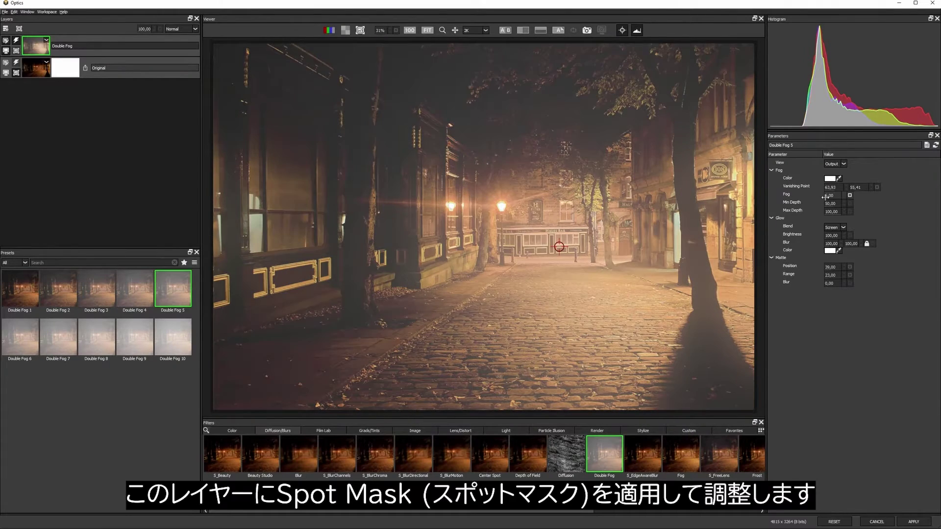
Step: Add a Spot mask centred on the pub, horizontal scale 216, with a smaller inner radius
left_click(20, 29)
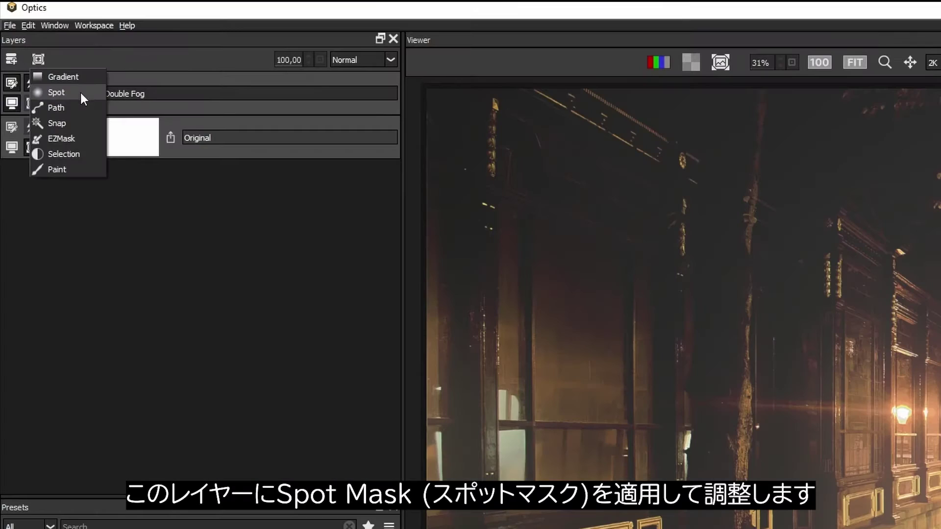
left_click(84, 93)
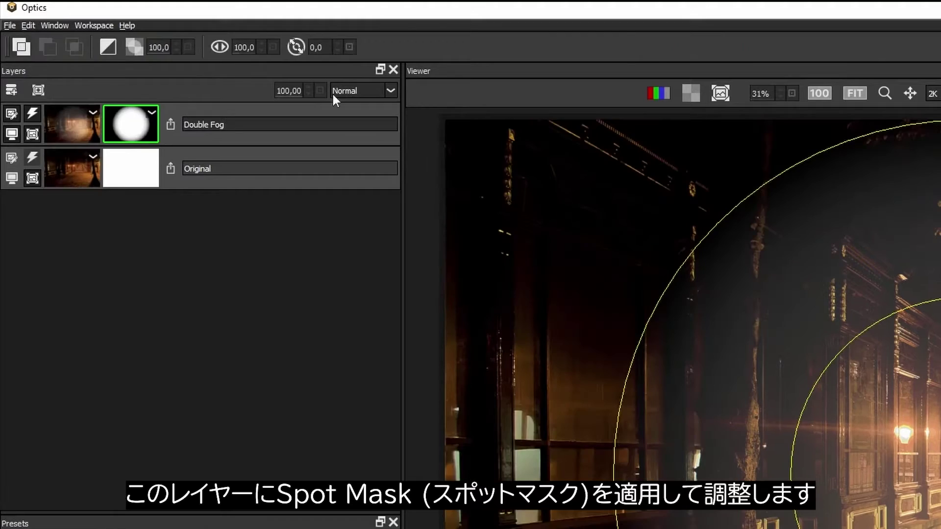
left_click_drag(471, 304, 590, 328)
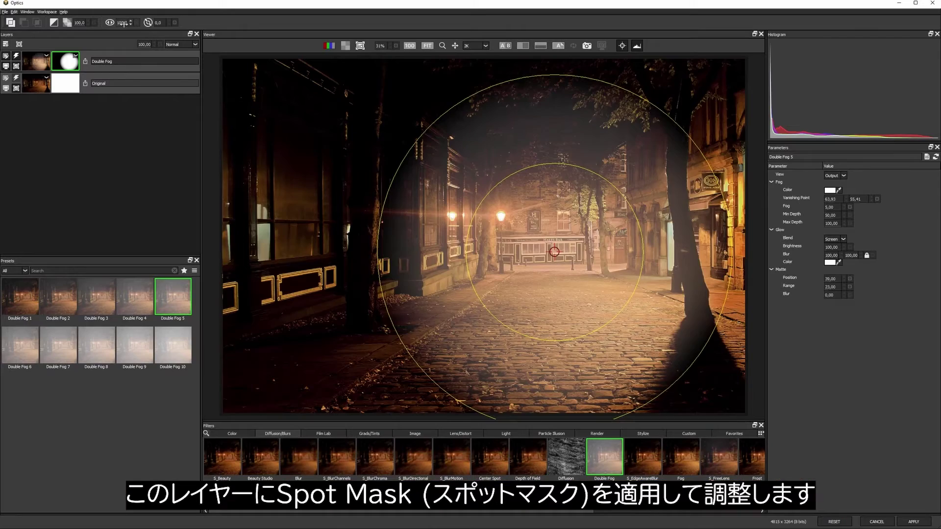
left_click_drag(250, 48, 316, 55)
left_click_drag(158, 27, 174, 28)
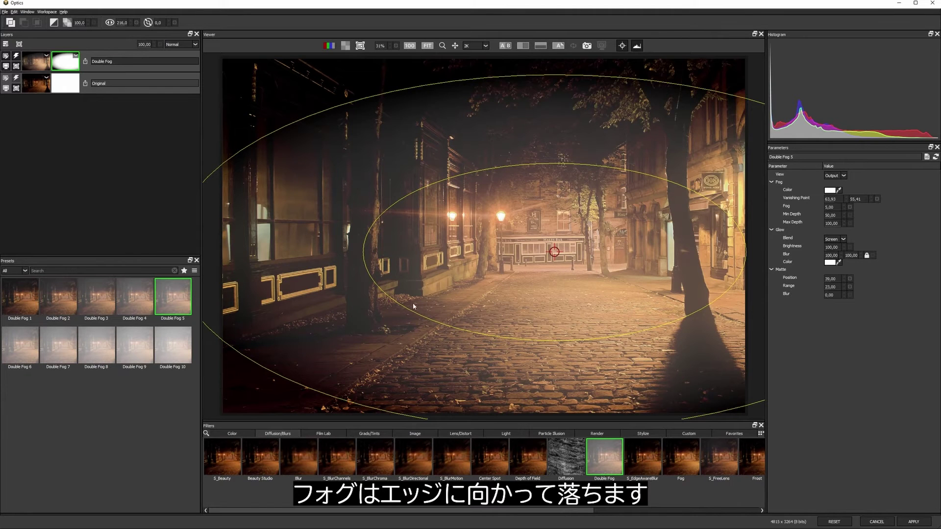
left_click_drag(407, 307, 426, 294)
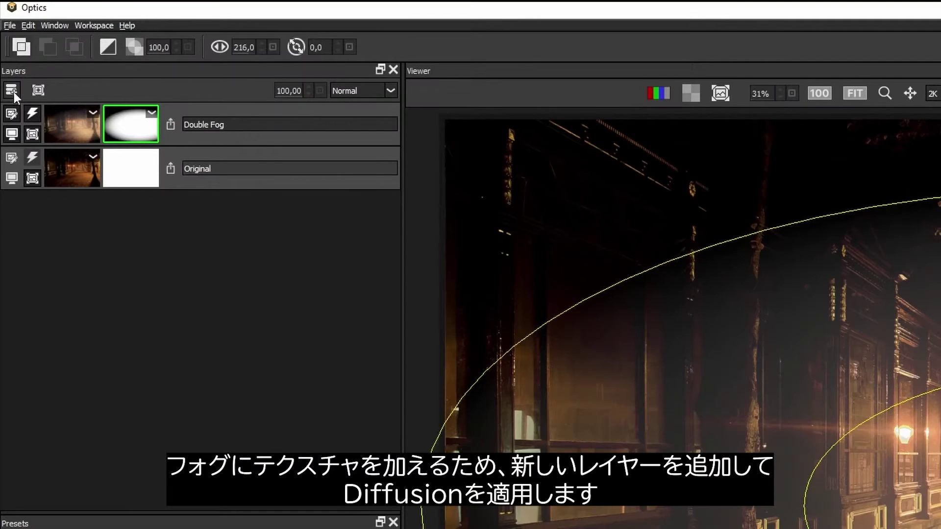
Step: Add a Diffusion layer on top using the Plants Lichen 1 texture at brightness 77
left_click(12, 91)
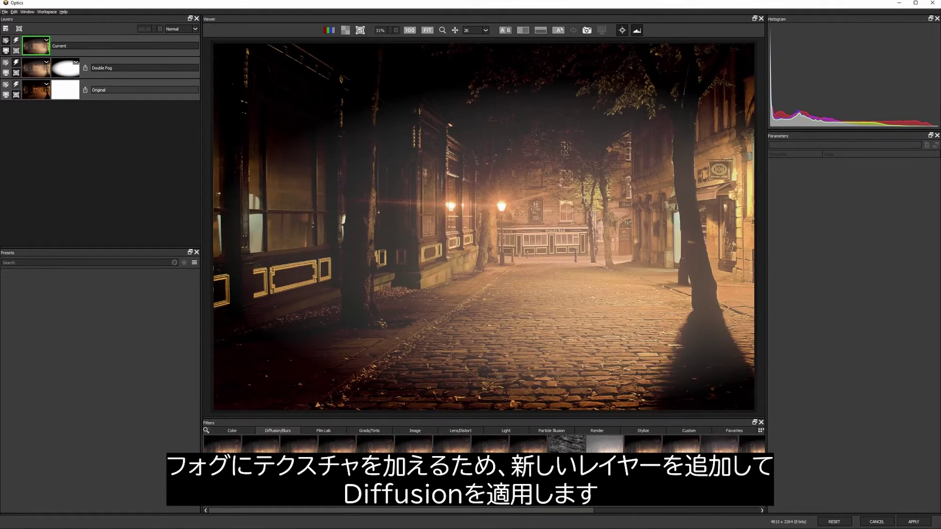
left_click(566, 457)
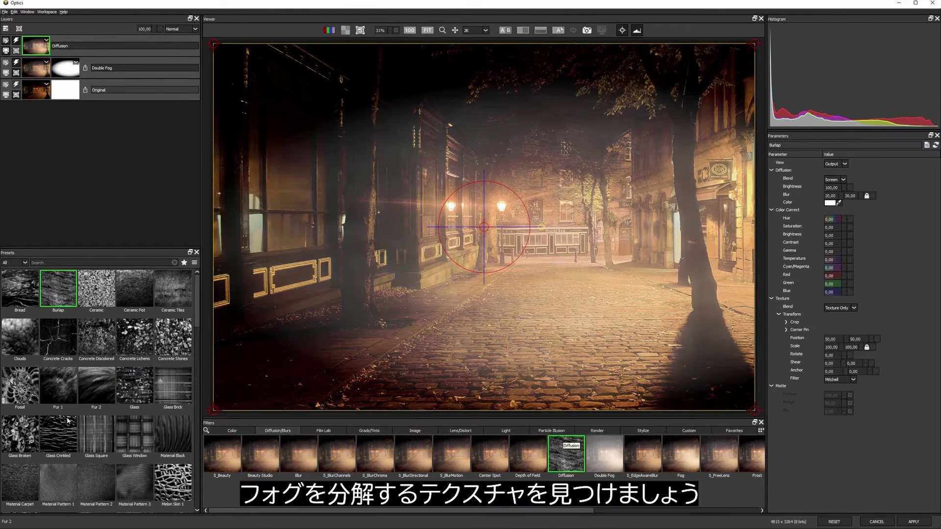
left_click(95, 483)
left_click(97, 433)
left_click(135, 433)
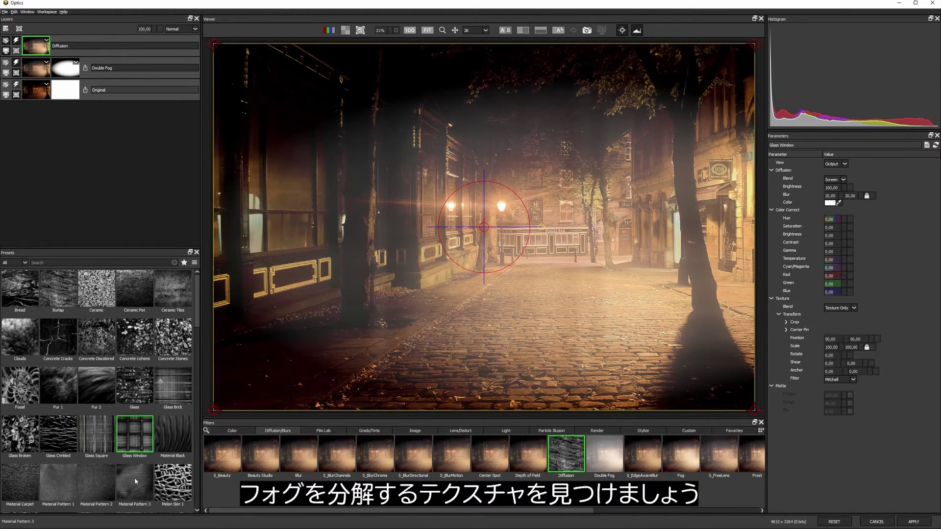
left_click(135, 481)
scroll(194, 359, "down", 1)
left_click(96, 434)
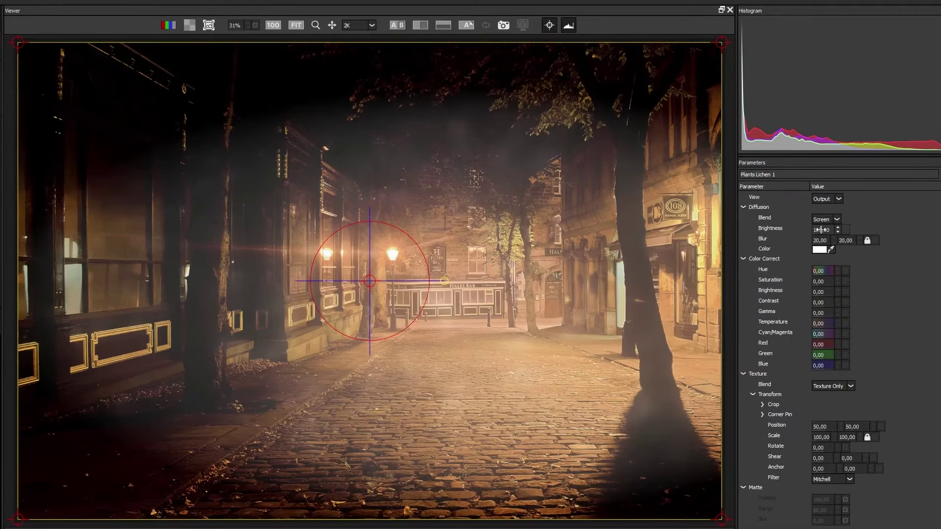
left_click_drag(821, 229, 790, 227)
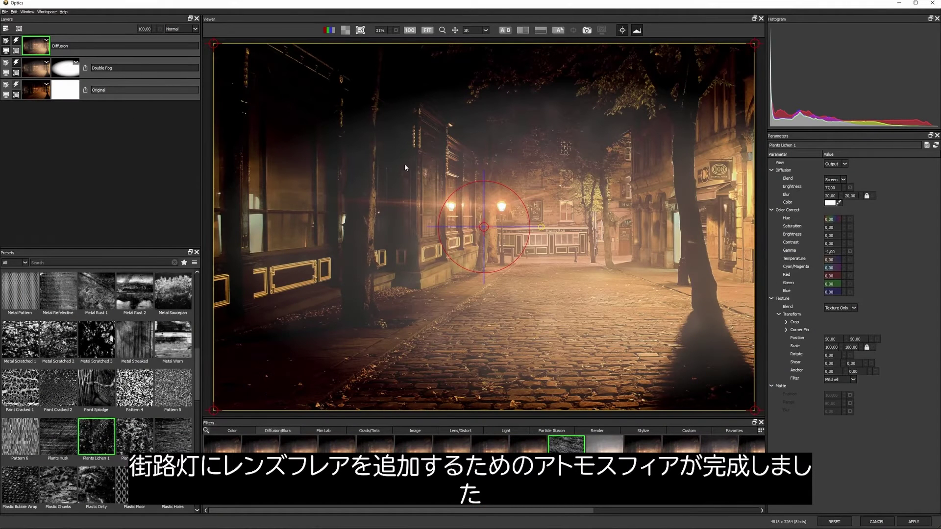
Step: Add a new layer with the S_LensFlare filter using the Explorer preset
left_click(6, 29)
left_click(510, 431)
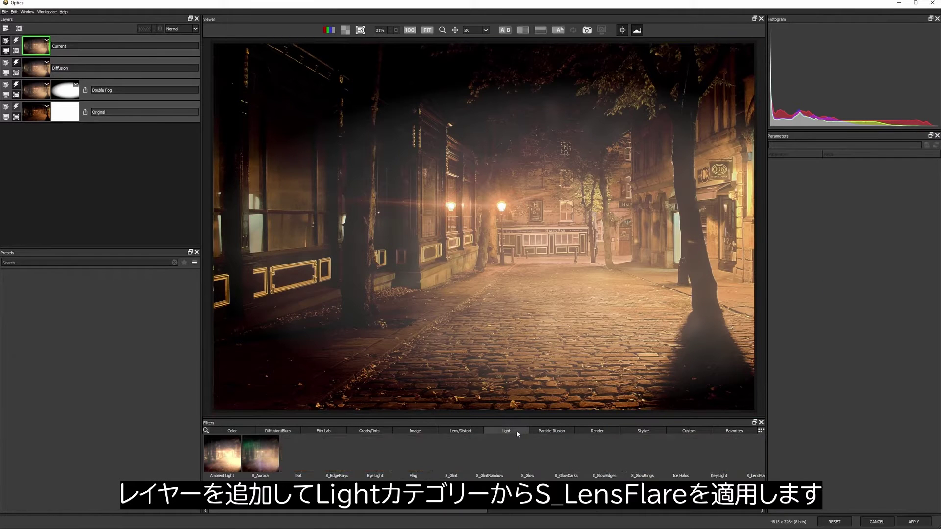
left_click_drag(471, 514, 580, 513)
left_click(557, 461)
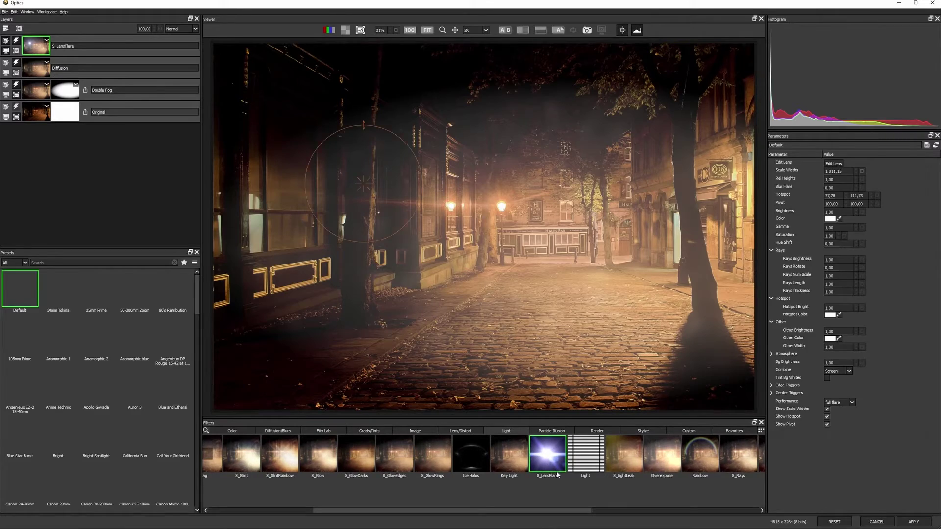
left_click_drag(192, 298, 193, 316)
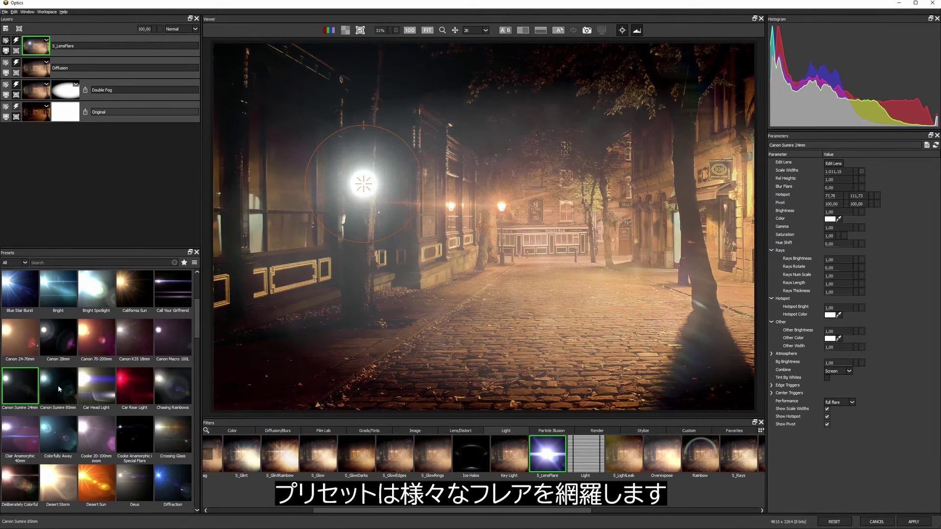
left_click(59, 389)
mouse_move(197, 331)
left_mouse_down()
mouse_move(199, 359)
mouse_move(198, 348)
left_mouse_up()
left_click(27, 475)
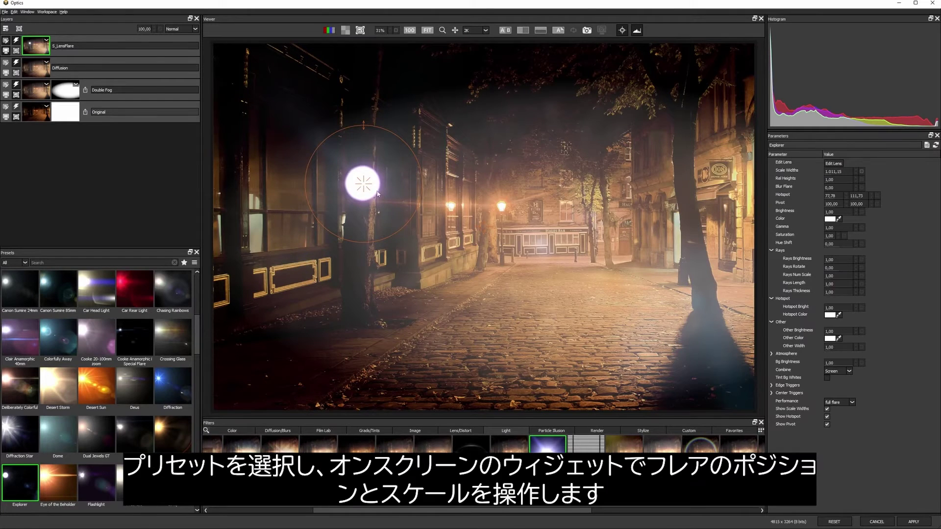
Step: Position the flare hotspot on the street lamp, shrink the flare and adjust its pivot
left_click_drag(377, 193, 517, 217)
left_click_drag(495, 265, 502, 207)
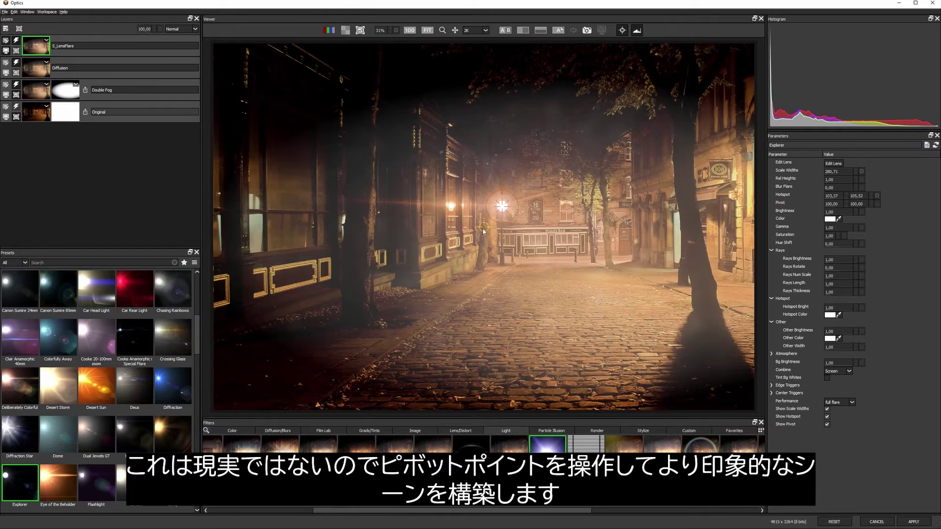
left_click_drag(483, 227, 350, 226)
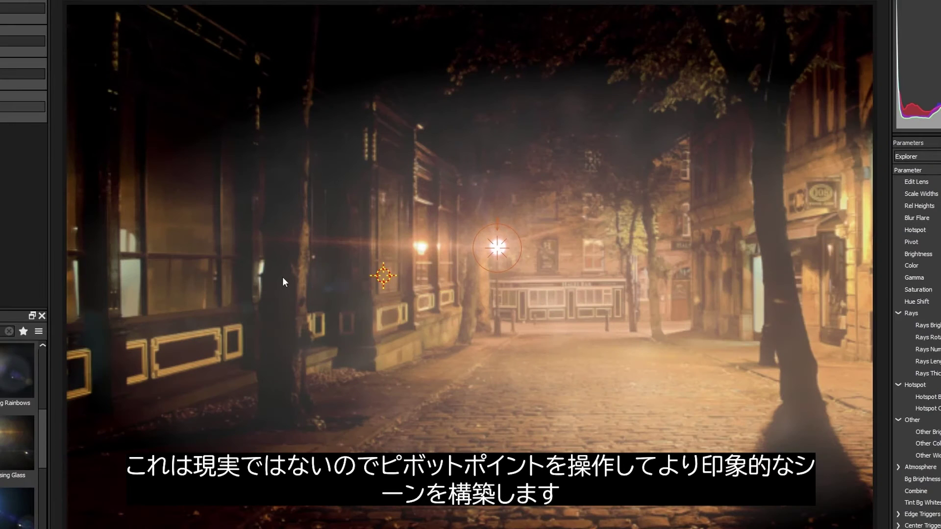
left_click_drag(292, 244, 410, 246)
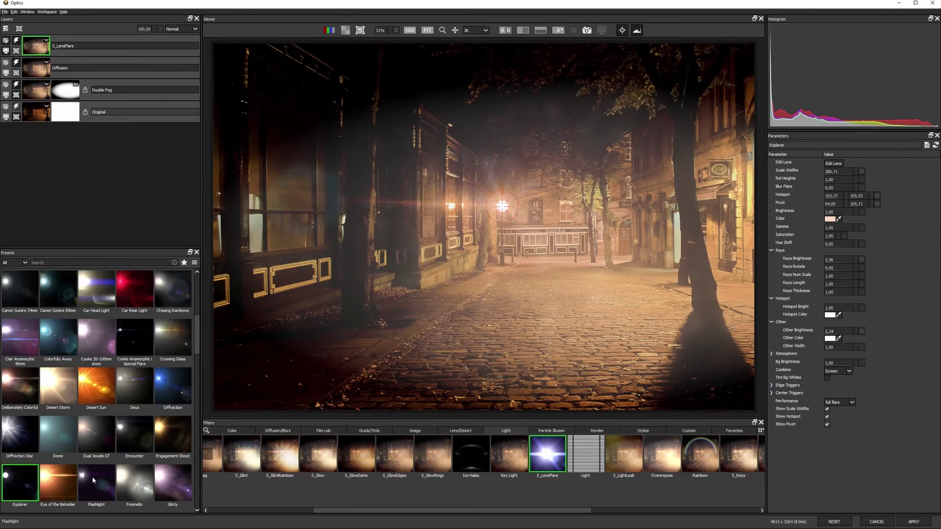
Step: Switch the flare to the Flashlight preset and shift its centre left to pivot about 79.90
left_click(93, 480)
left_click(71, 453)
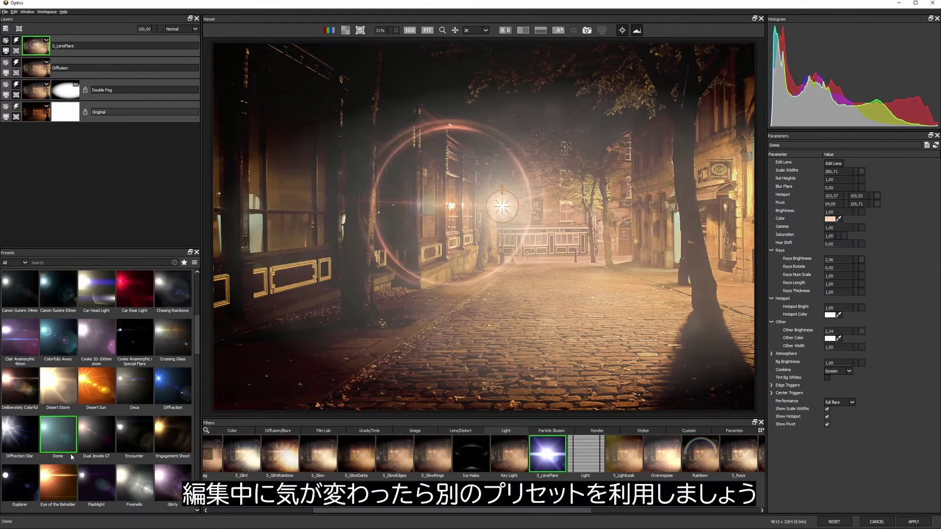
left_click_drag(452, 206, 413, 201)
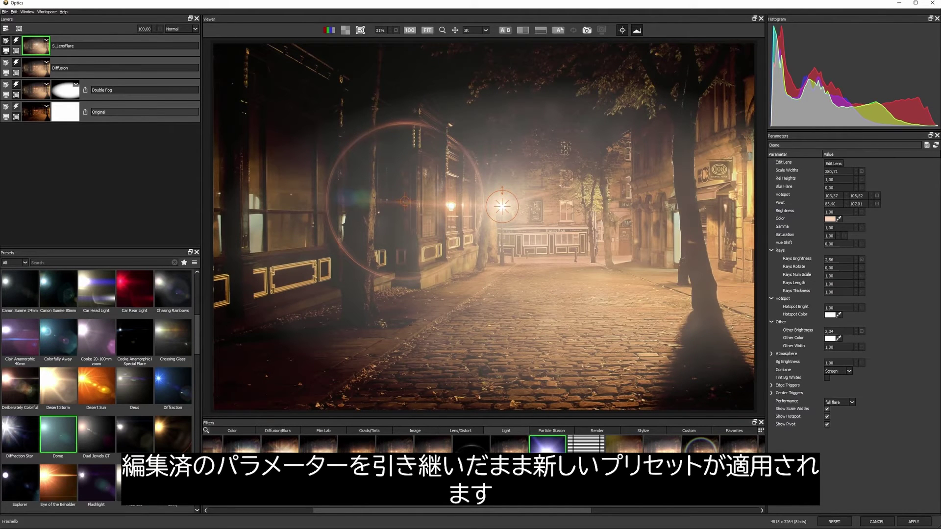
left_click(98, 485)
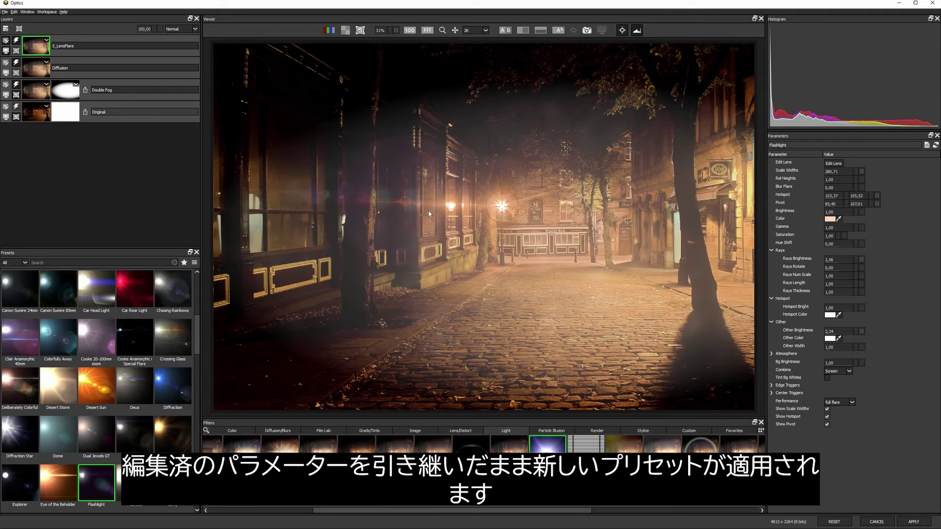
left_click_drag(405, 201, 374, 200)
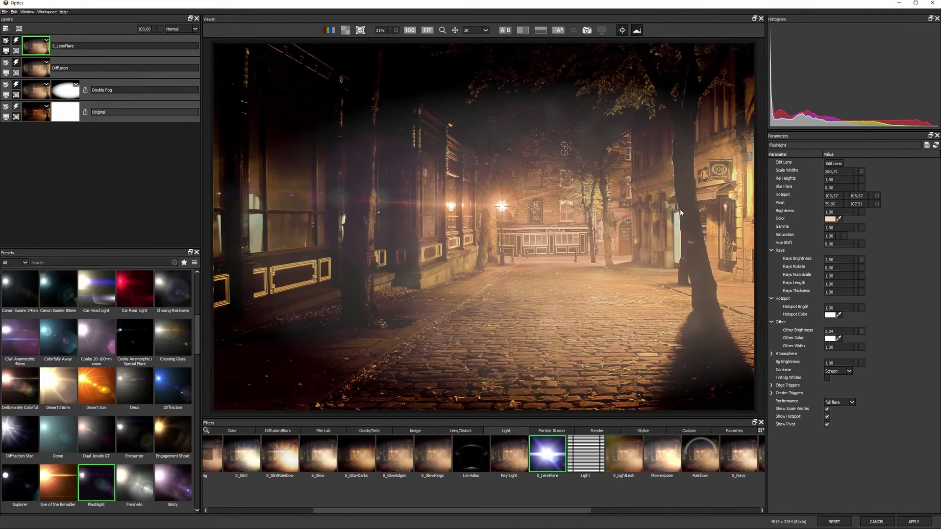
Step: Add a Film Stocks layer on top and apply the Agfa Vista 100 preset
left_click(5, 28)
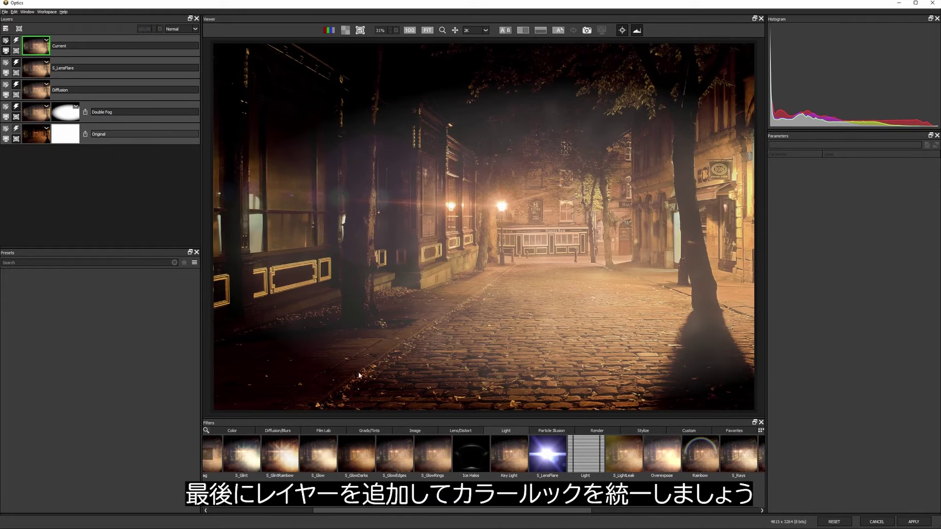
left_click(334, 430)
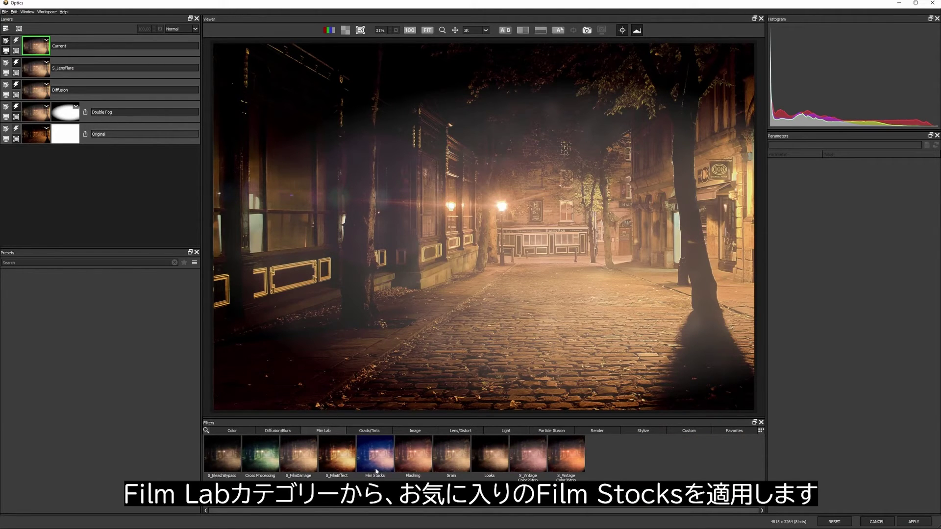
left_click(372, 462)
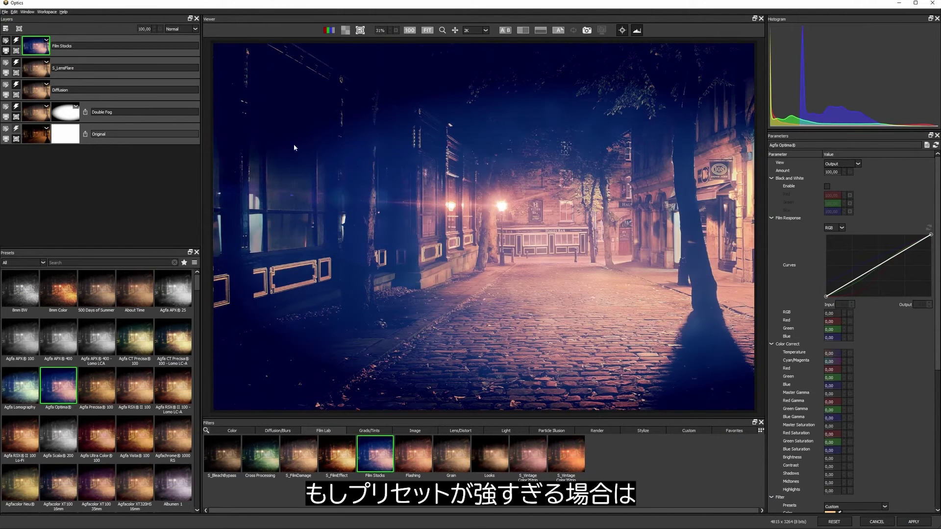
left_click(135, 441)
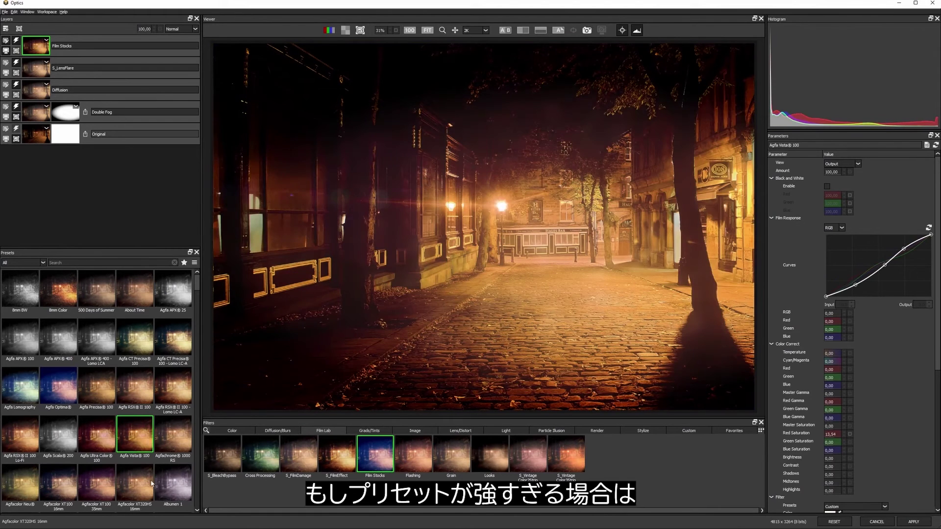
left_click(135, 483)
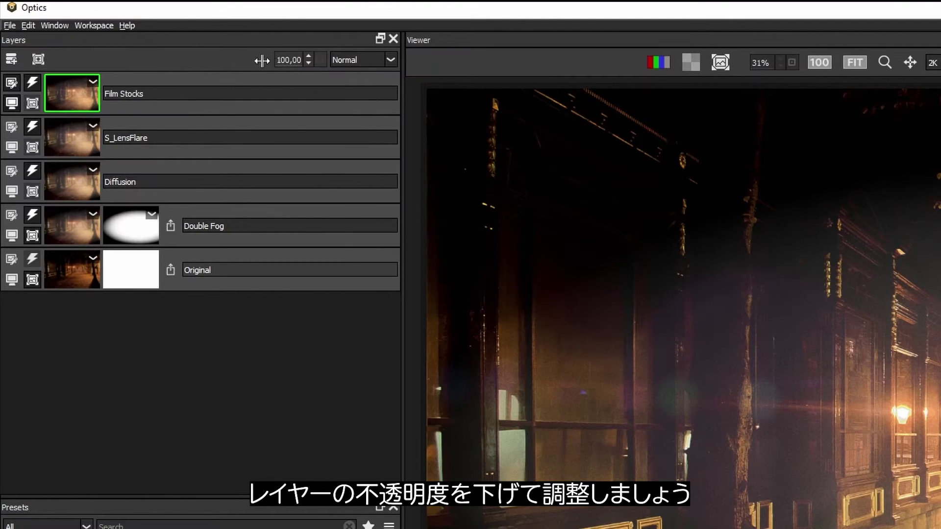
Step: Try the Birdman film preset and set the Film Stocks blend mode to Soft Light
left_click_drag(262, 60, 212, 63)
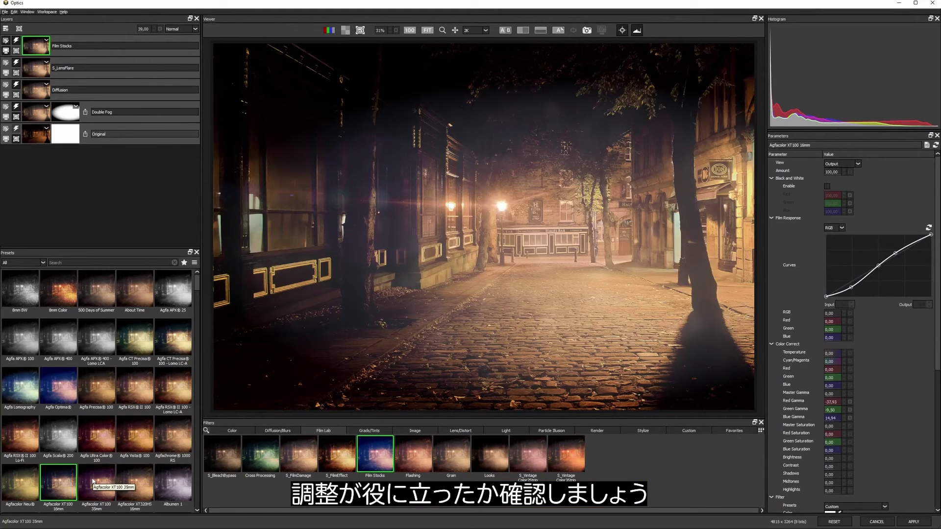
key("Down")
key("Down")
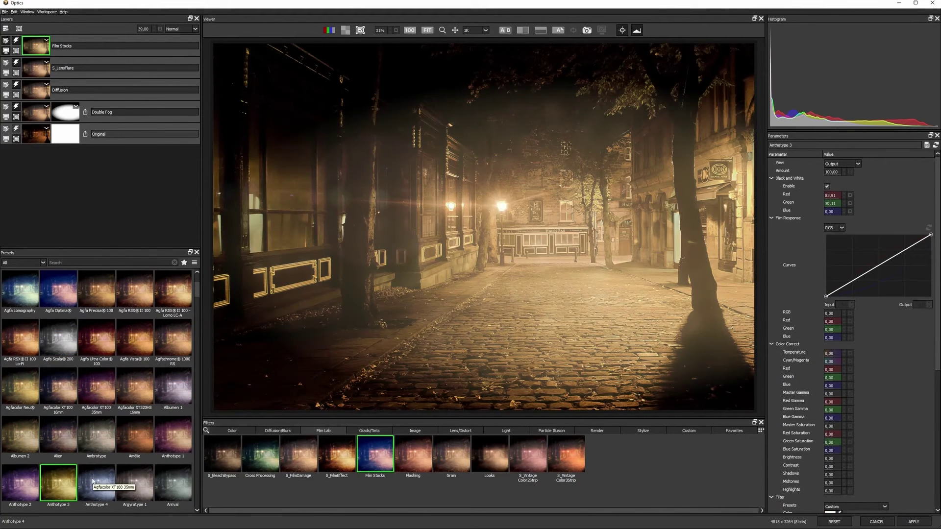
scroll(93, 482, "down", 1)
left_click(92, 482)
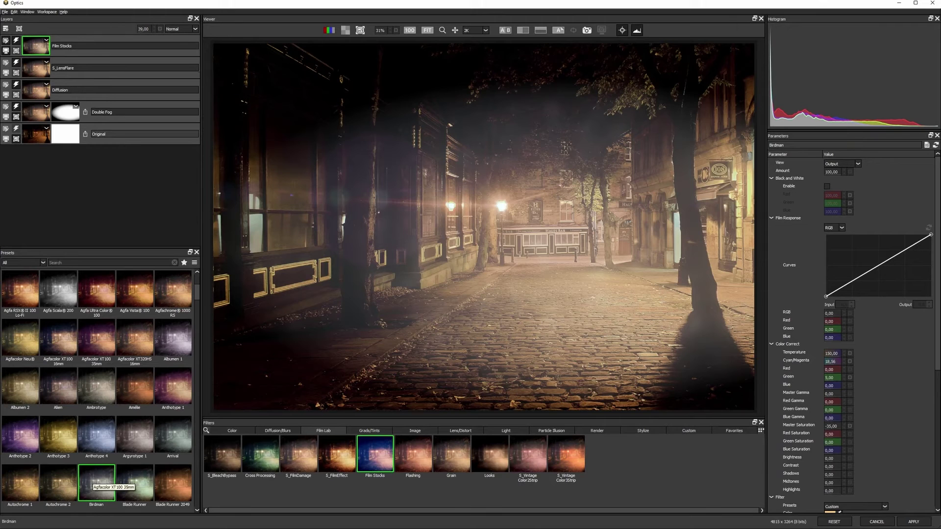
left_click(194, 29)
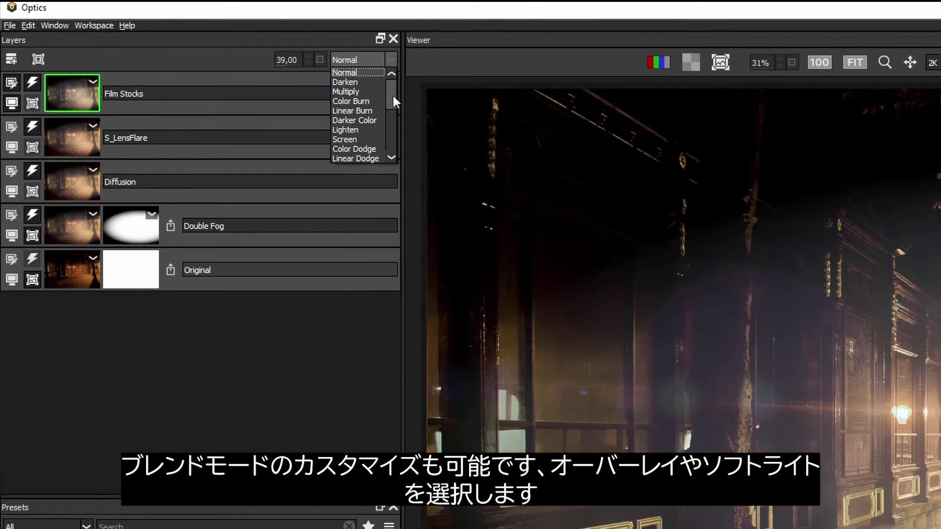
left_click_drag(393, 95, 395, 113)
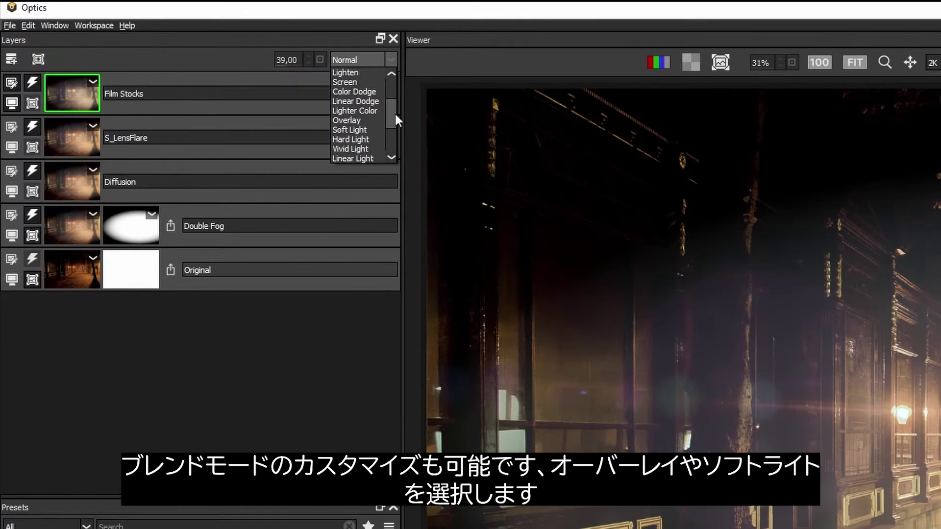
left_click(370, 128)
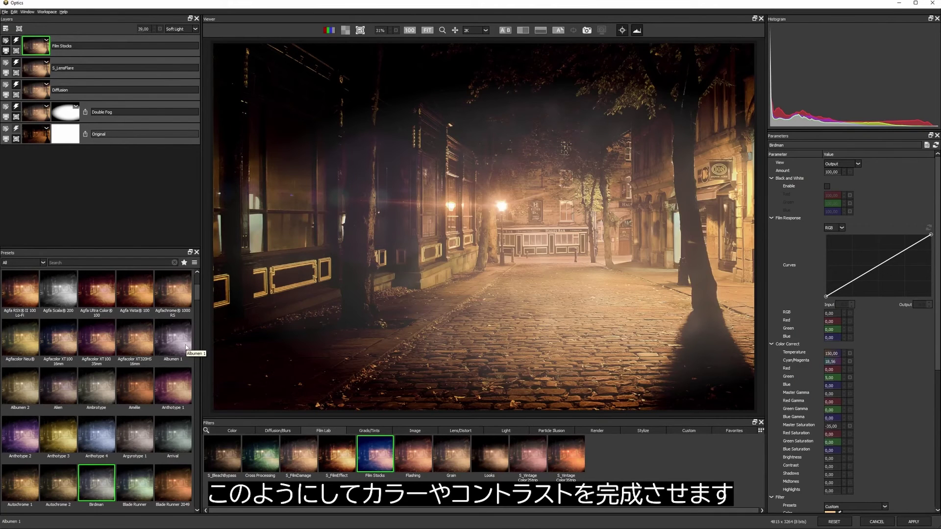
Step: Apply the Stranger Things film preset and lower the layer opacity to 28
left_click(145, 486)
key("Right")
key("Down")
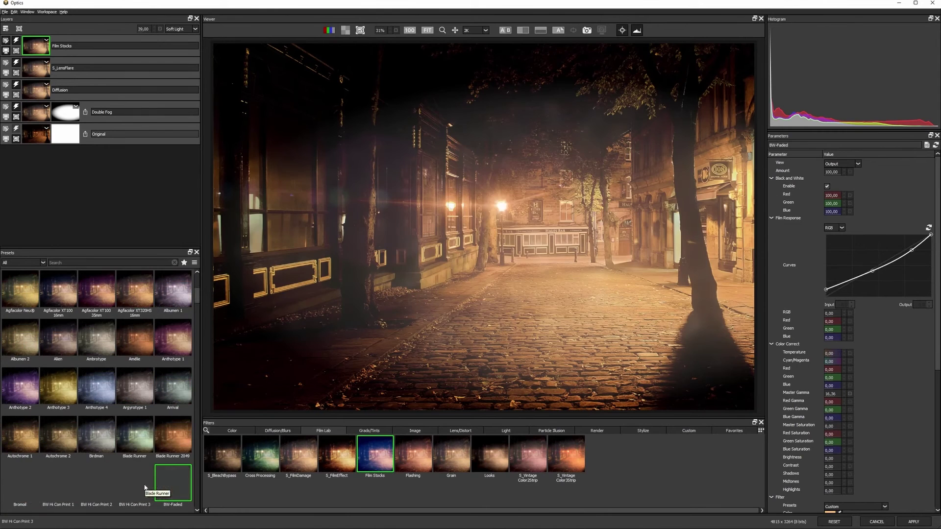
key("Down")
left_click(173, 366)
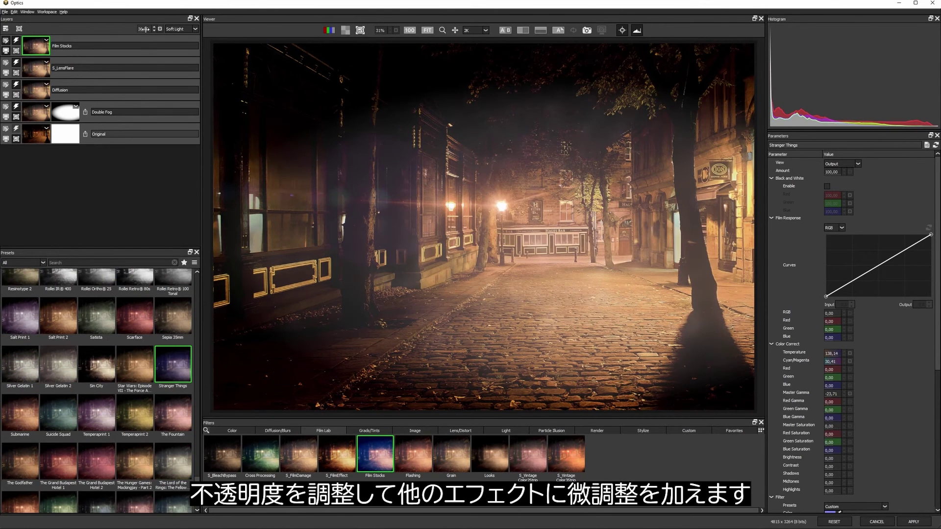
left_click_drag(158, 28, 30, 74)
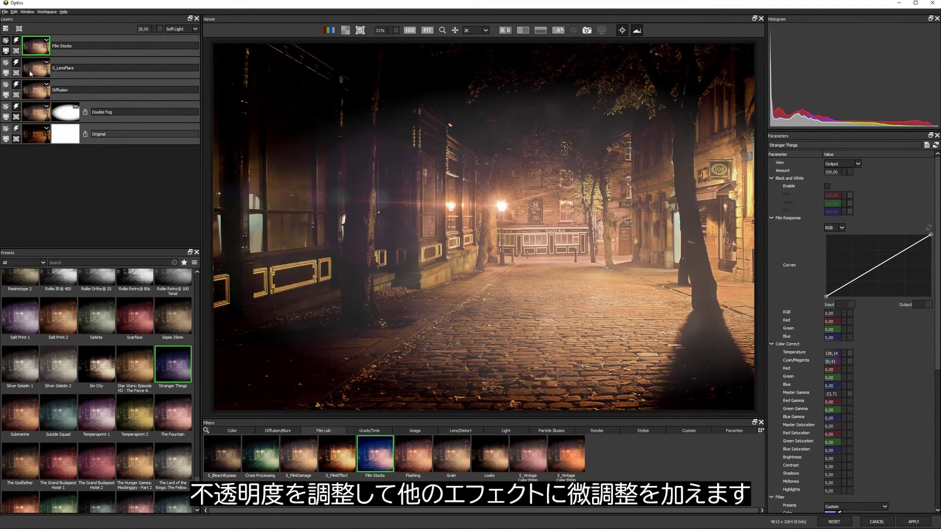
Step: Select the Diffusion layer, then the Double Fog mask, and compare the image without fog
left_click(7, 87)
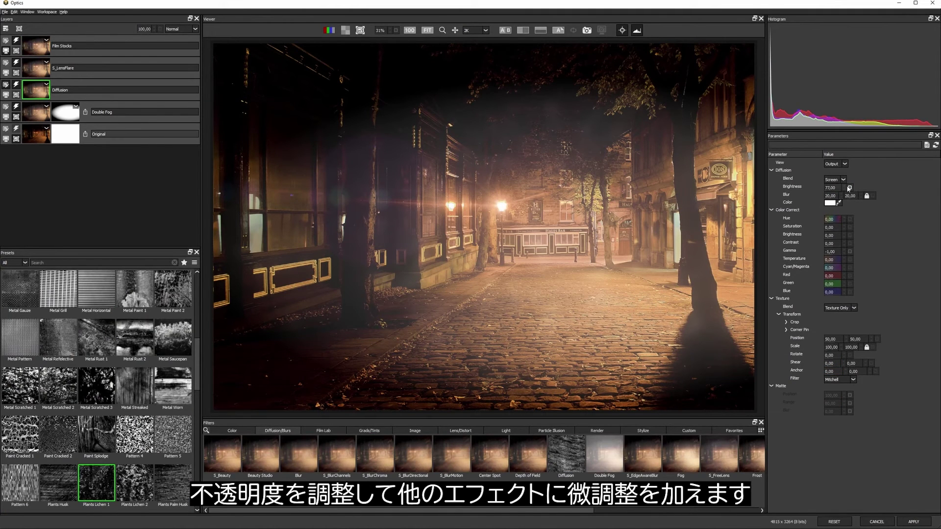
left_click(65, 112)
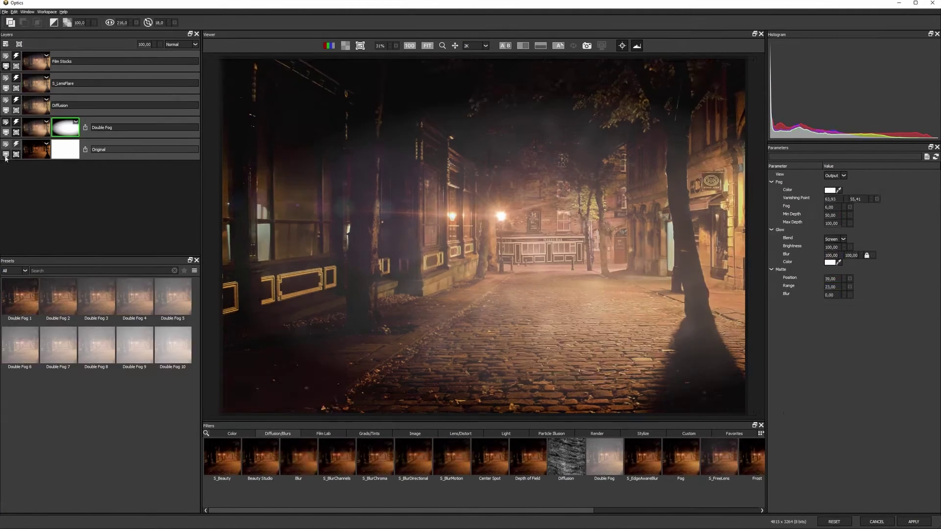
left_click(6, 155)
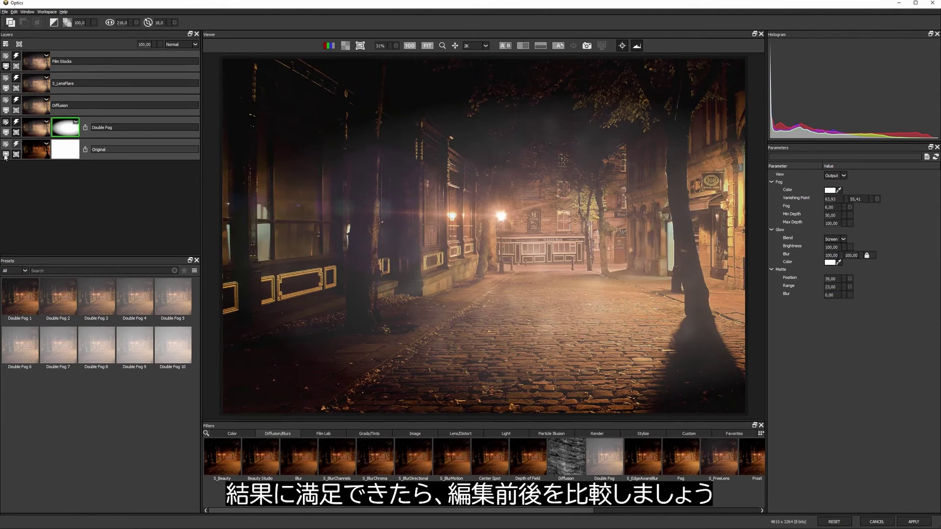